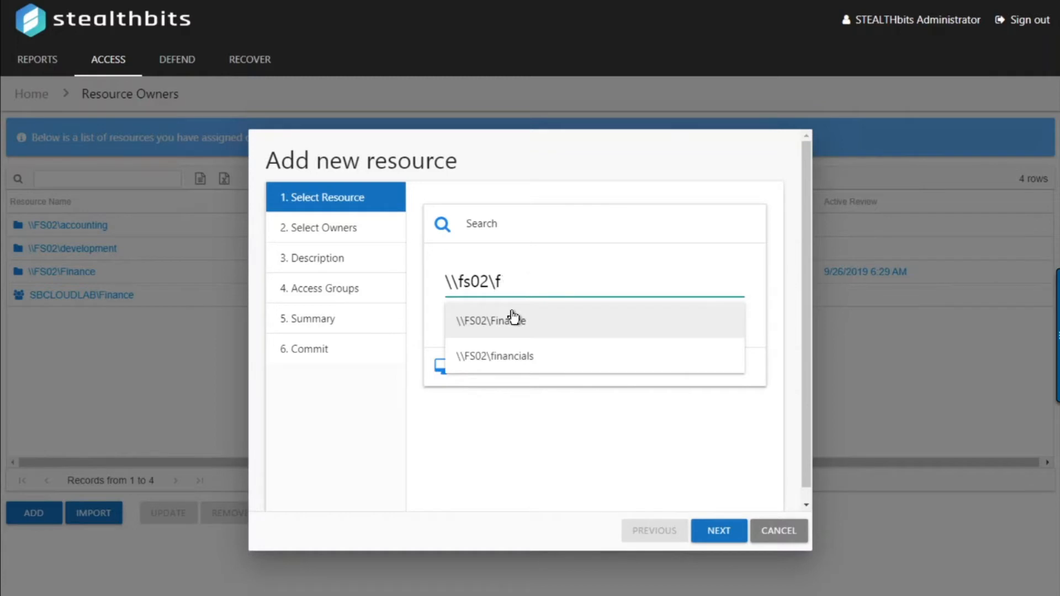
Search 'mark' and pick \\FS02\Marketing as the new resource to add
text(mark)
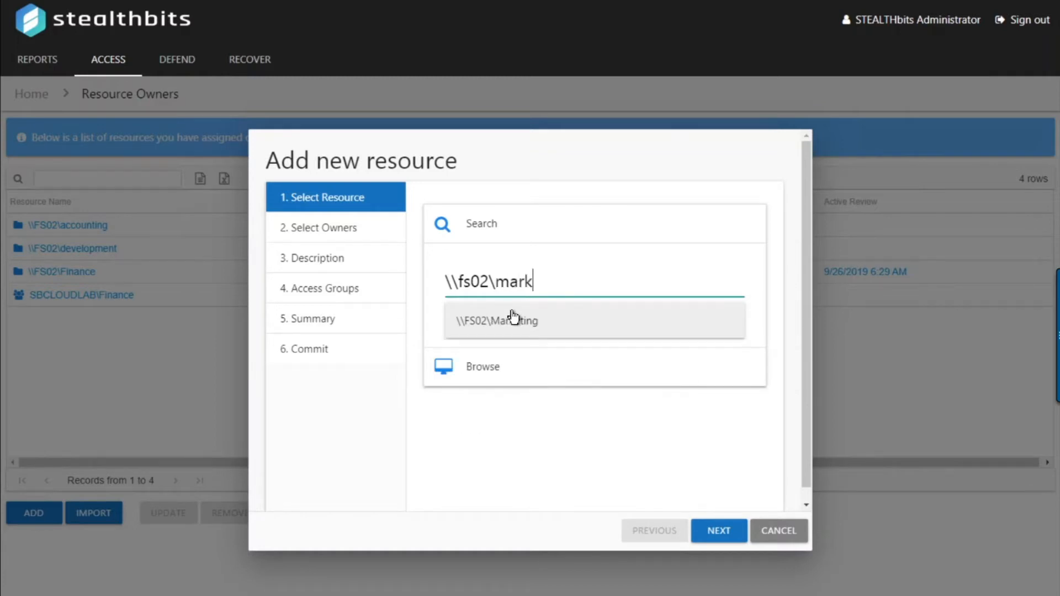
click(515, 320)
click(719, 531)
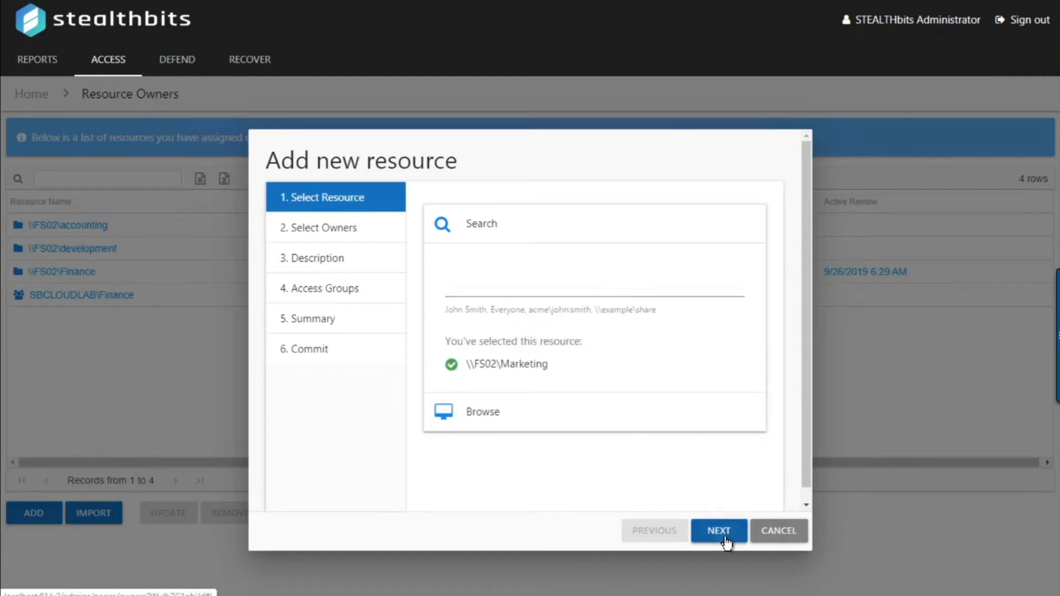
Add the suggested common manager as the resource's primary owner
click(456, 469)
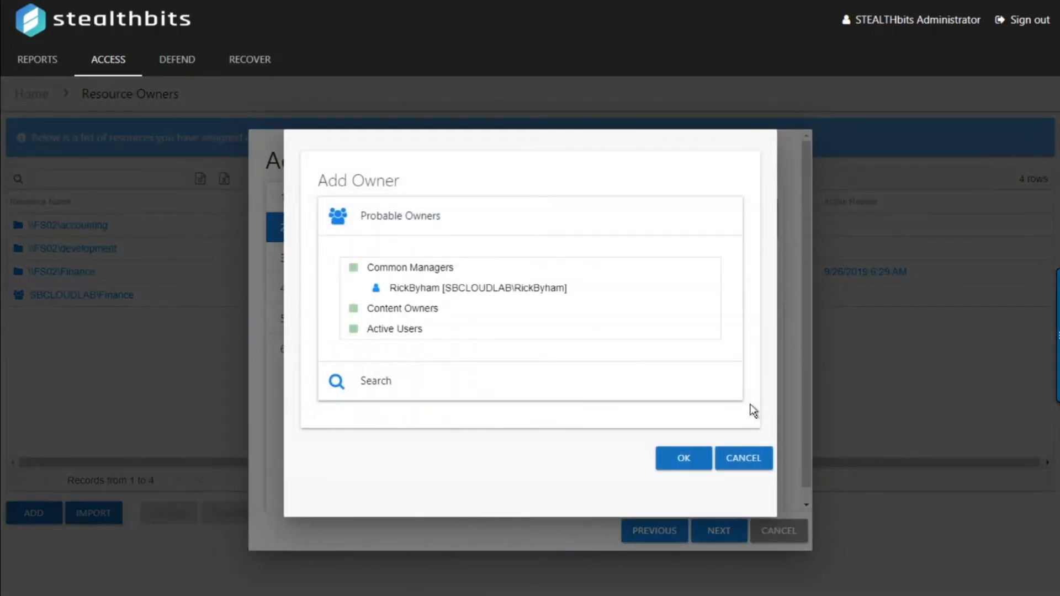
mouse_move(431, 299)
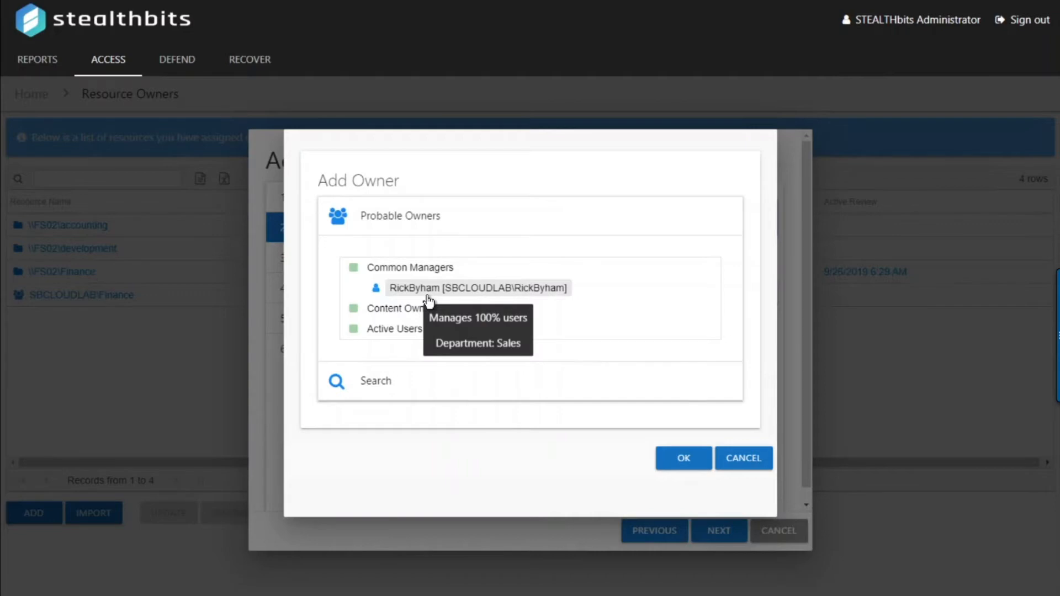
click(428, 294)
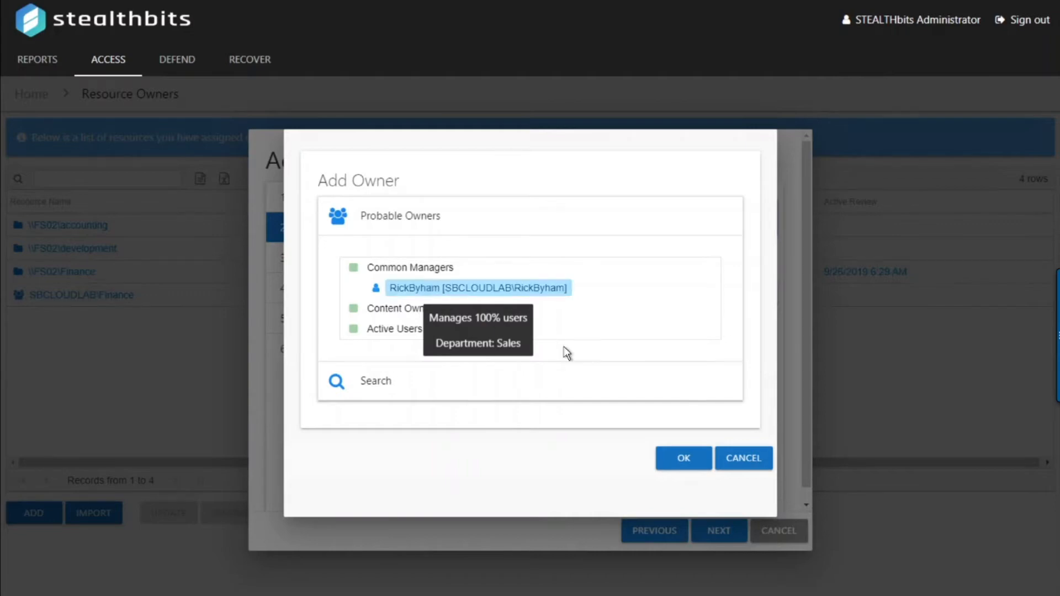
click(677, 462)
Add a second owner found by a directory name search
click(452, 470)
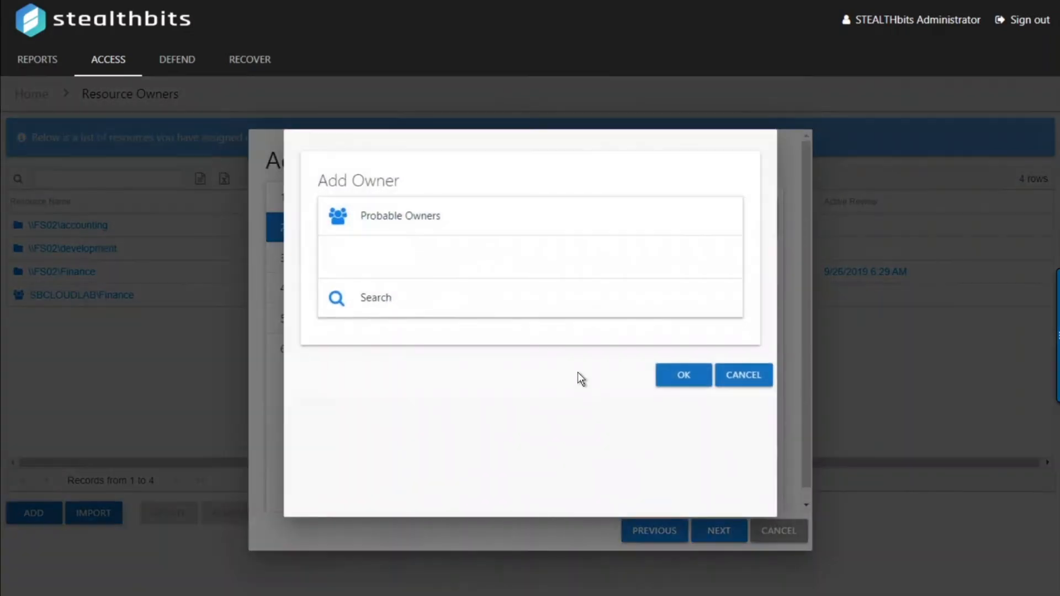
click(400, 390)
click(414, 312)
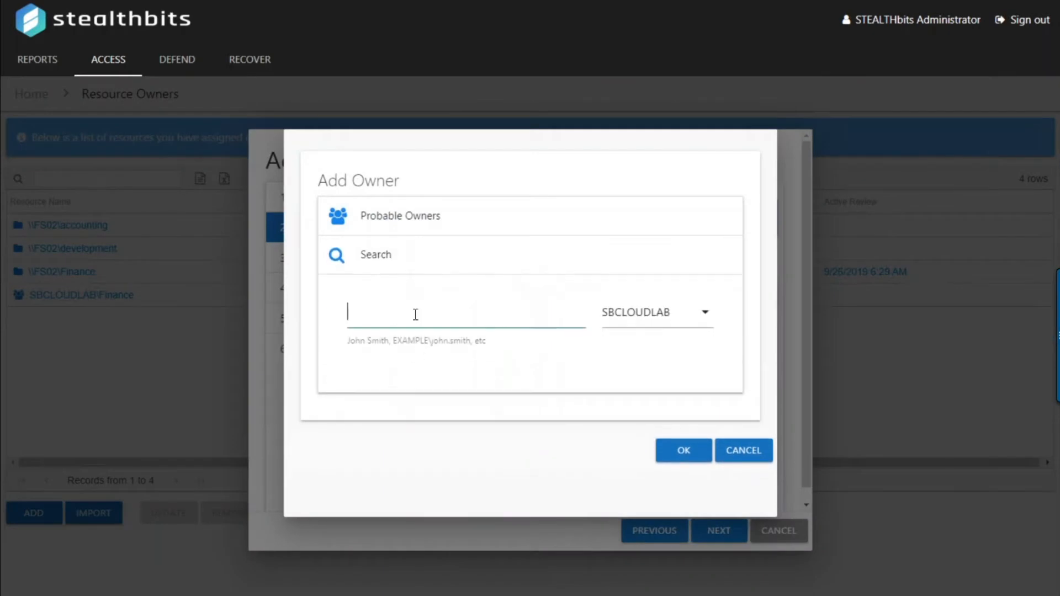
text(jeff)
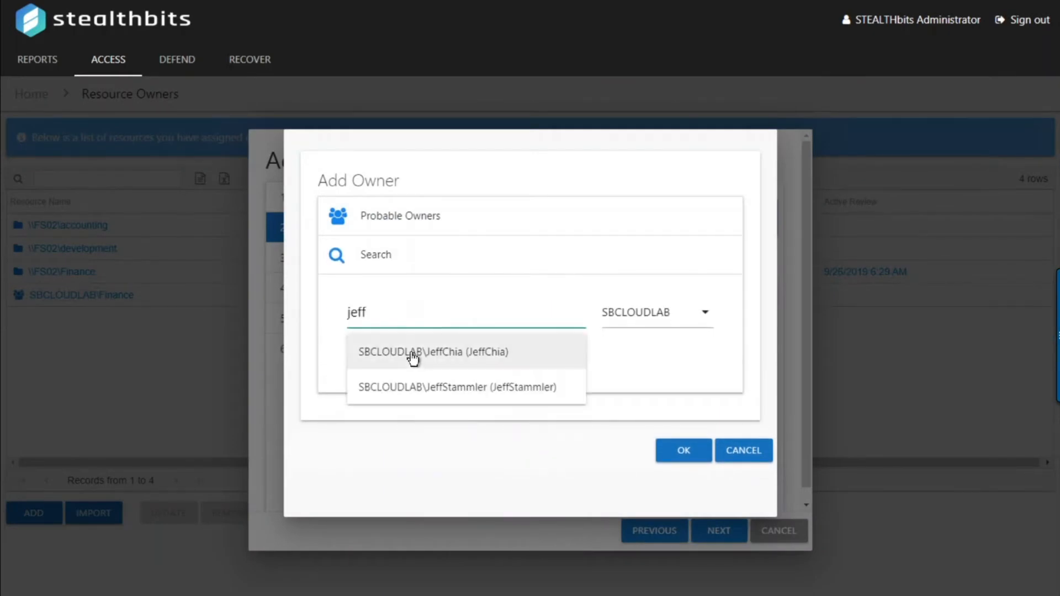
click(415, 353)
click(685, 493)
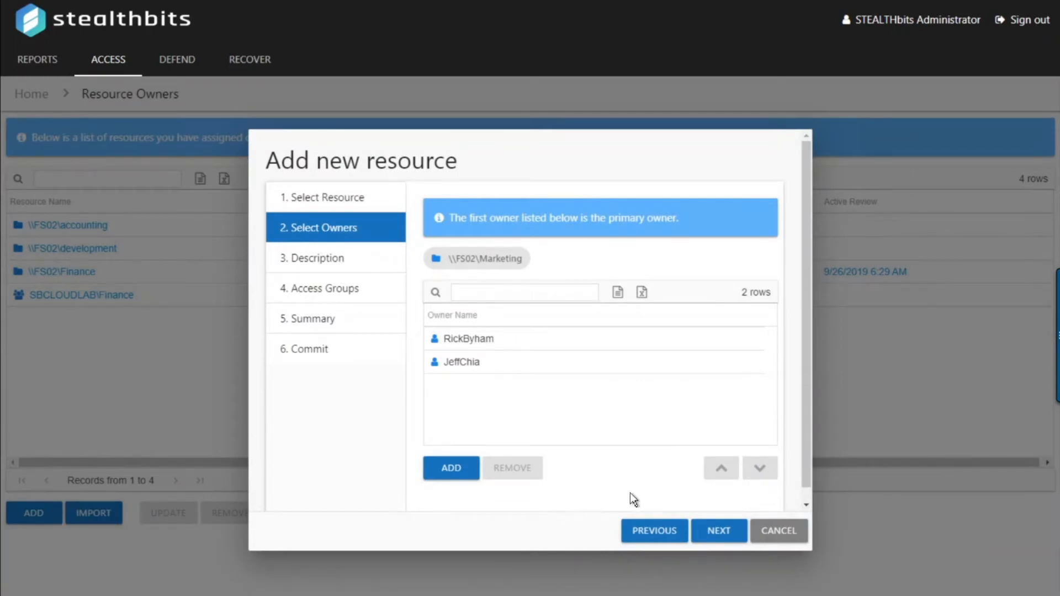
click(715, 540)
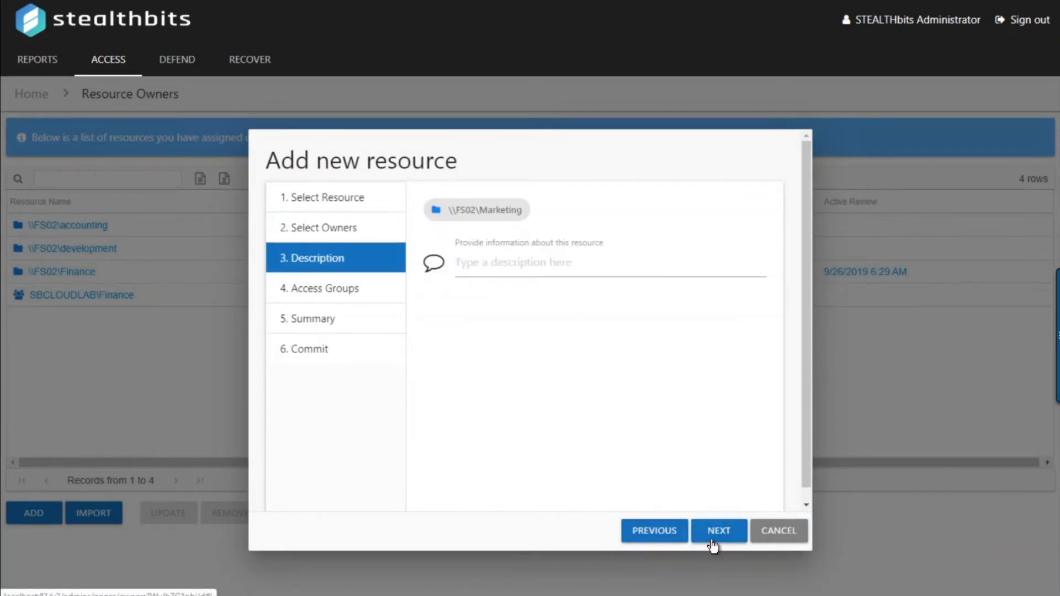
Enable access requests and allow owners to change access for Marketing
click(713, 544)
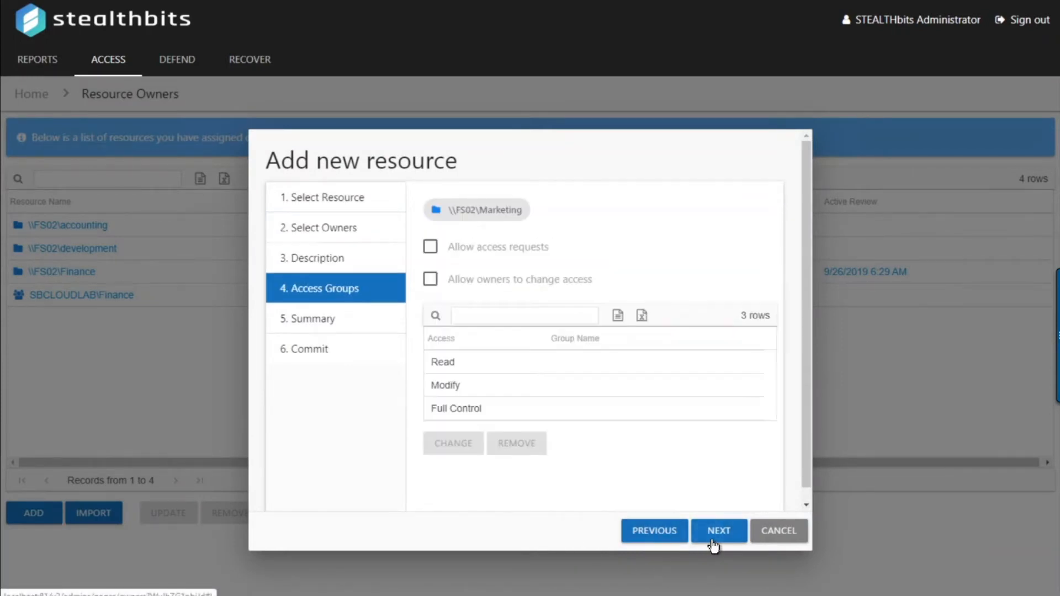
click(476, 253)
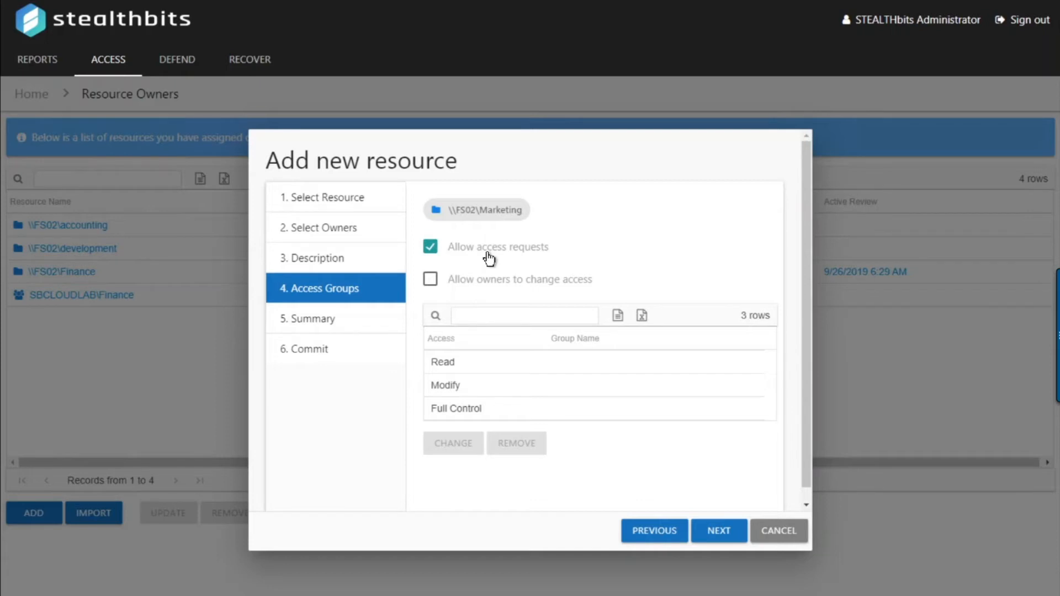
click(561, 281)
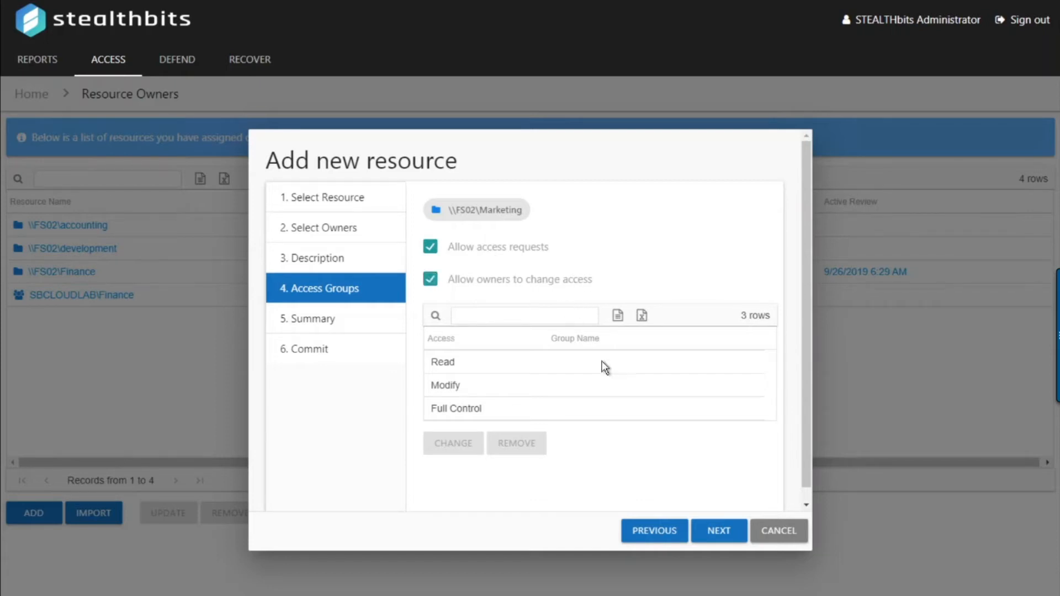
Assign the Sales group to the Modify access level
click(512, 393)
click(470, 447)
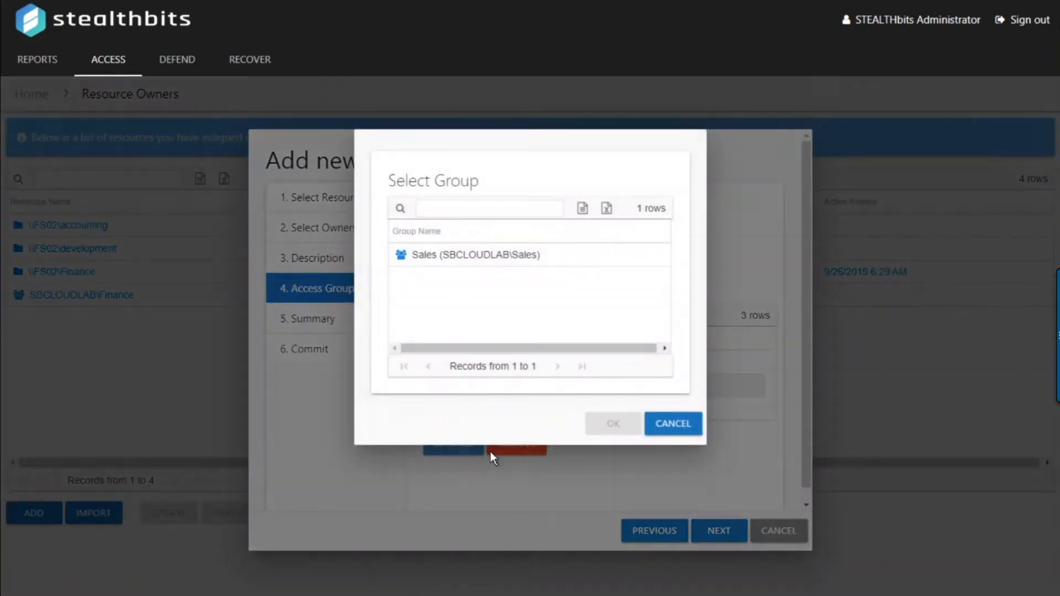
click(447, 256)
click(595, 421)
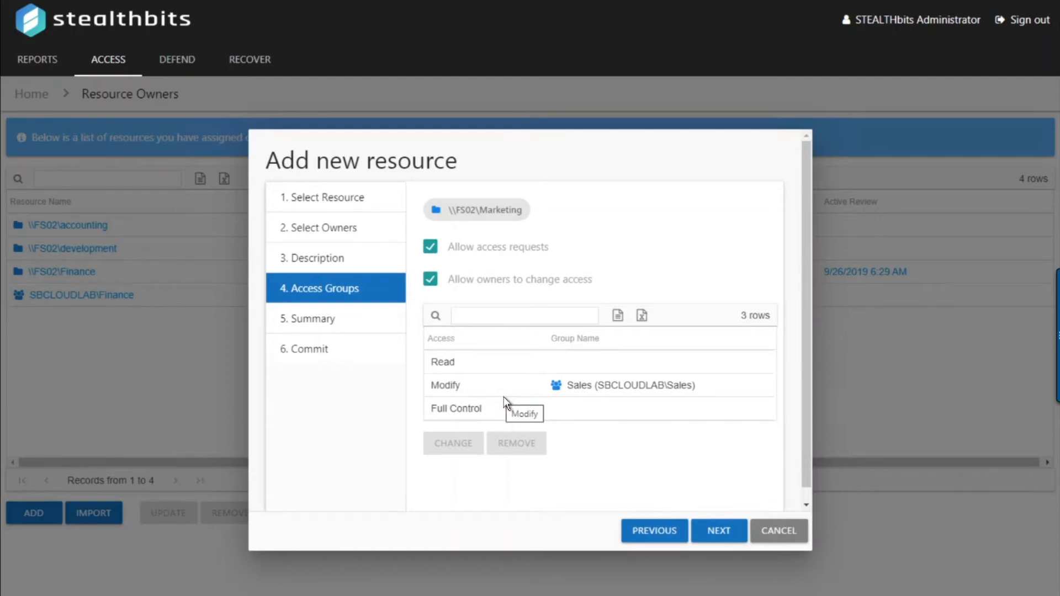
click(709, 534)
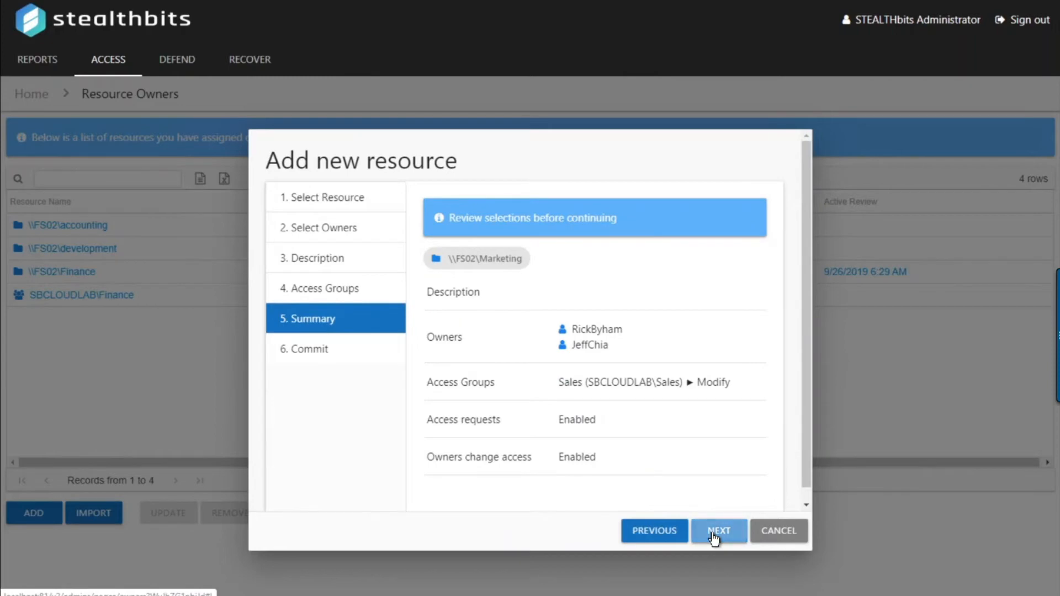
Commit the \\FS02\Marketing resource settings, finish the wizard, and return Home
click(713, 536)
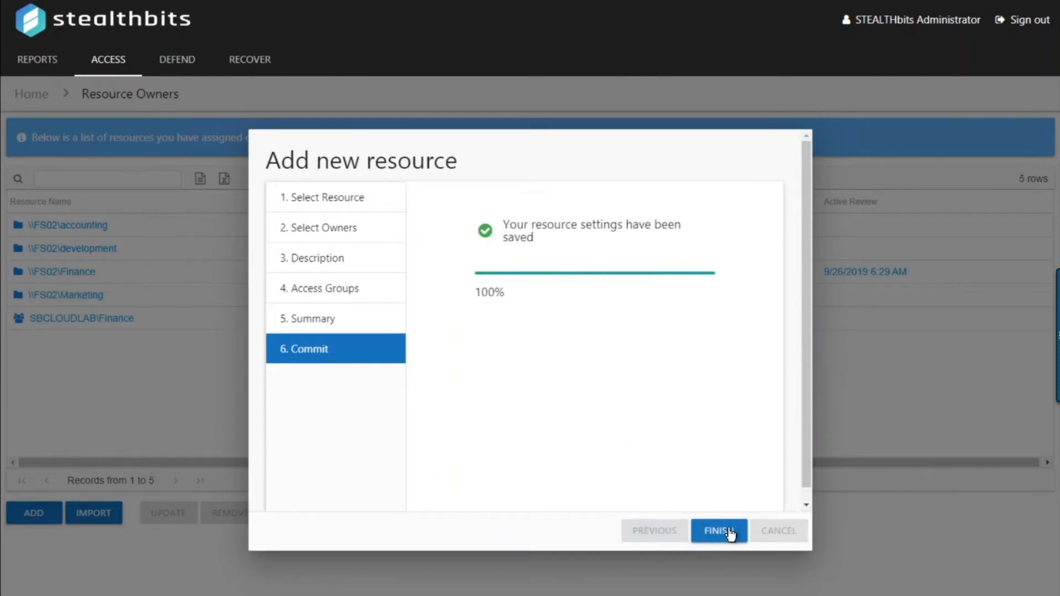
click(726, 533)
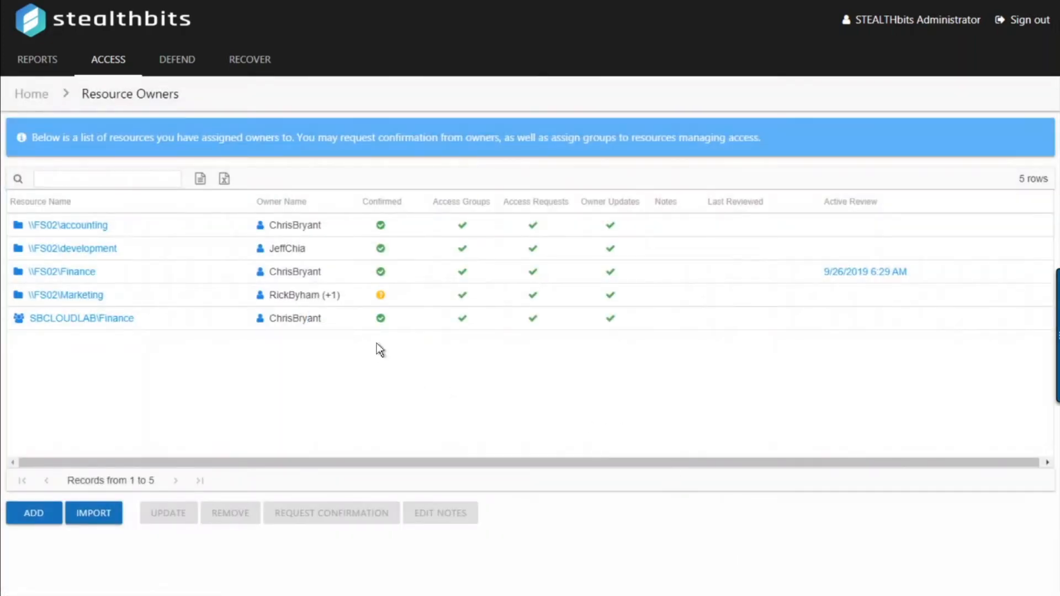
click(35, 102)
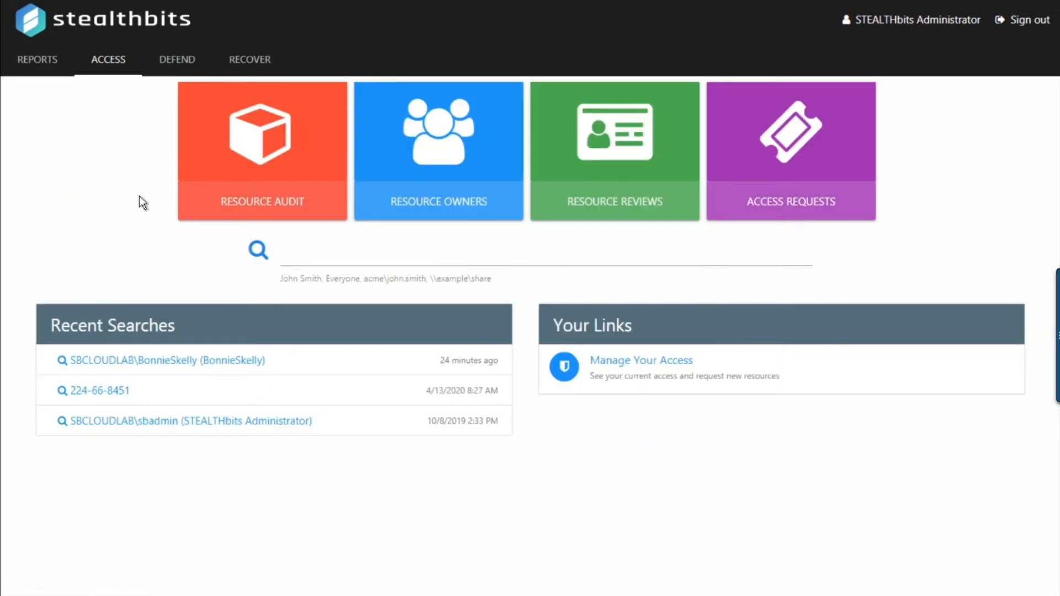
Create a new Access review named 'Access Review - Marketing Data'
click(590, 161)
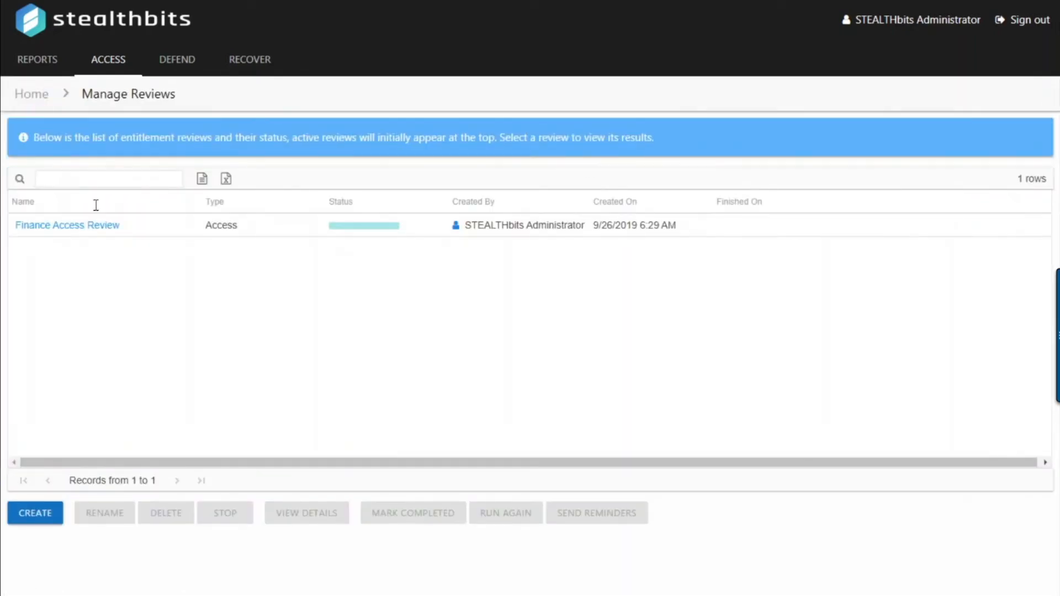
click(47, 522)
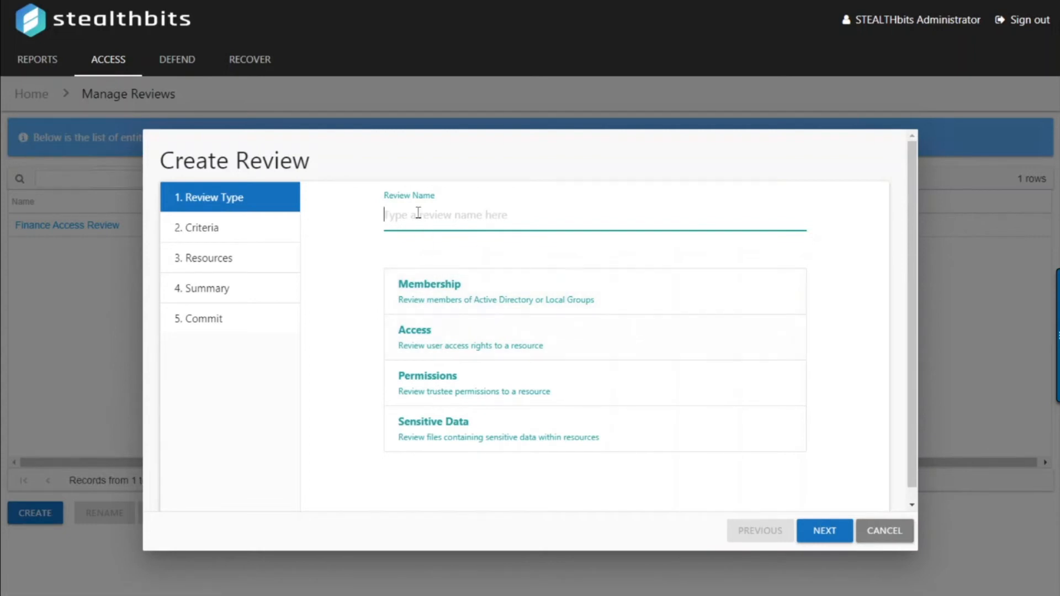
text(Access Review - Marketing Data)
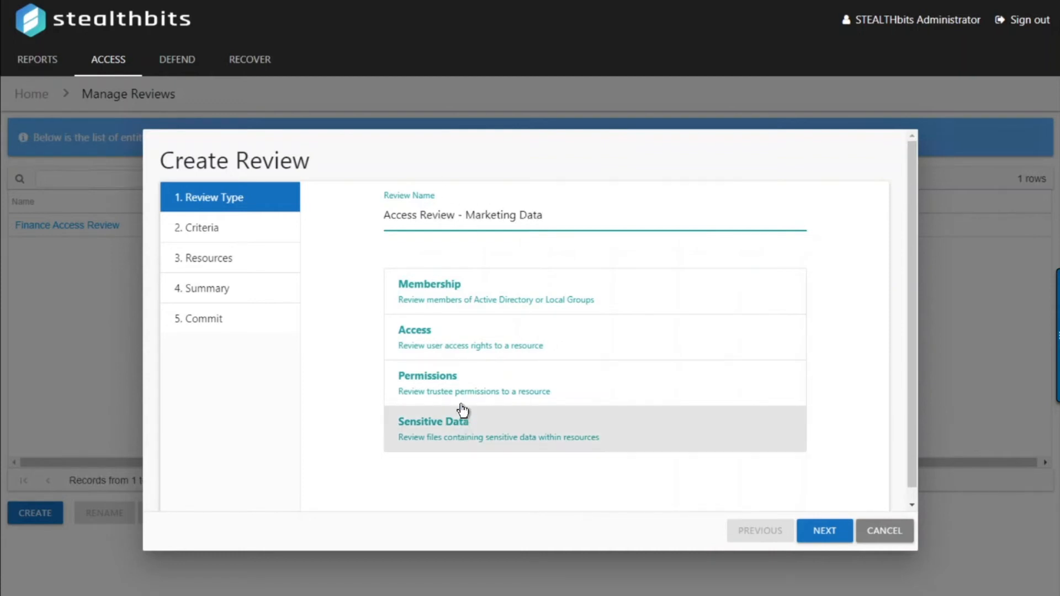
click(449, 346)
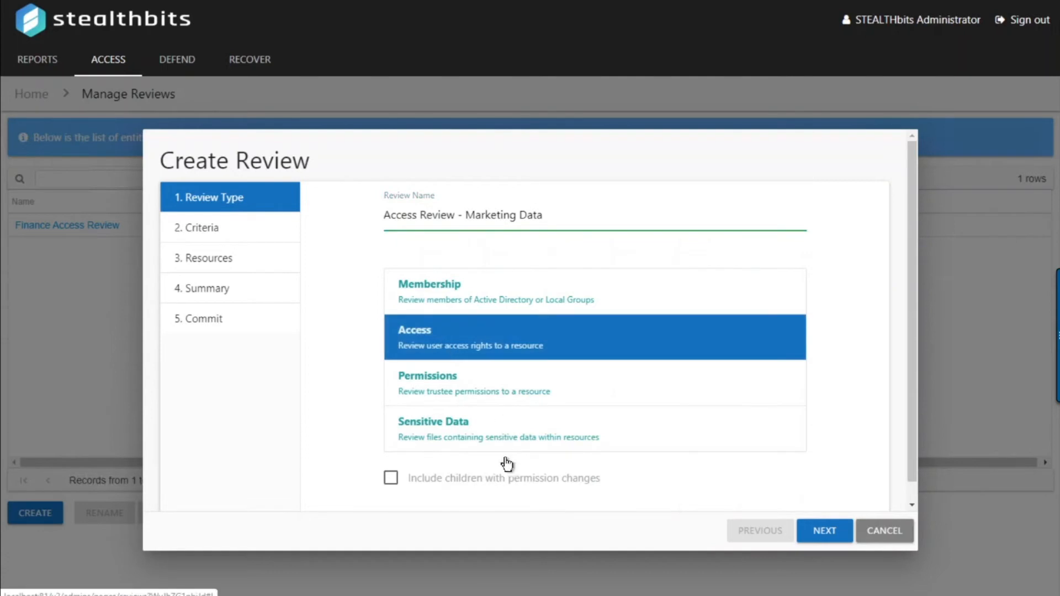
click(811, 532)
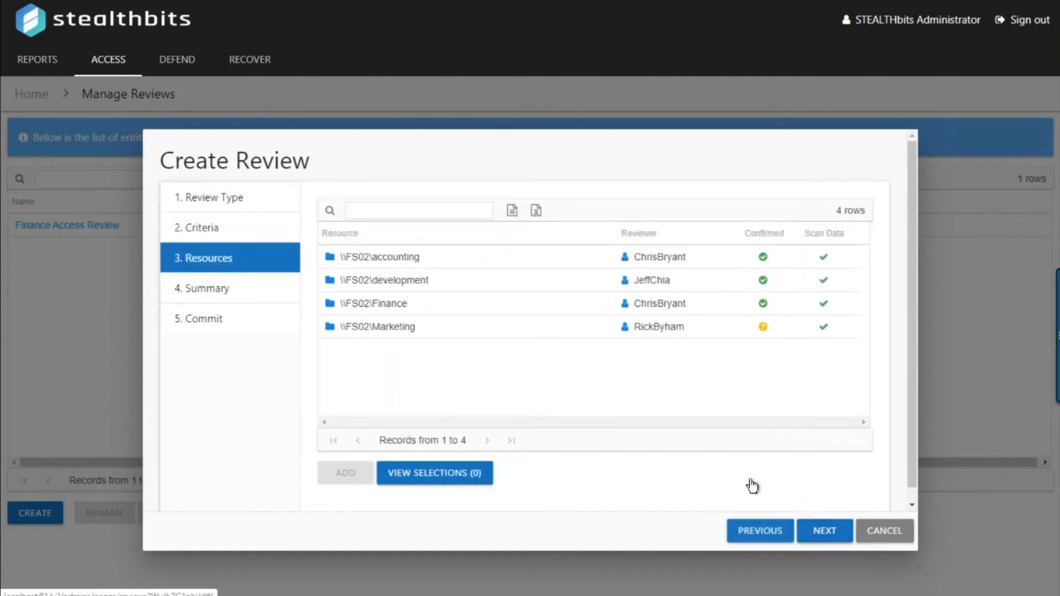
Add \\FS02\Marketing to the review, create it, then sign out
click(410, 326)
click(355, 477)
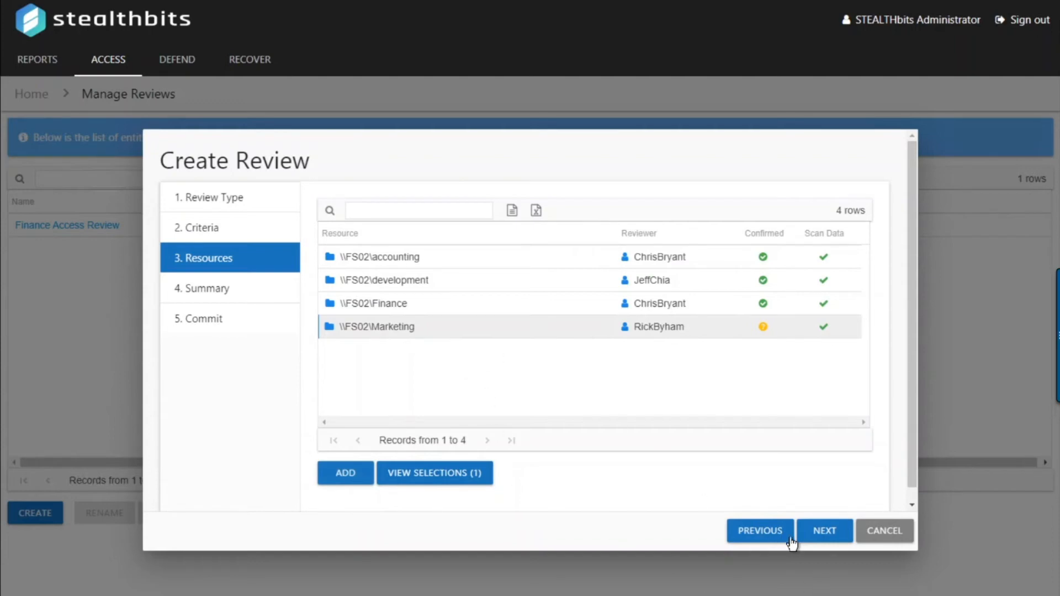
click(831, 539)
click(831, 537)
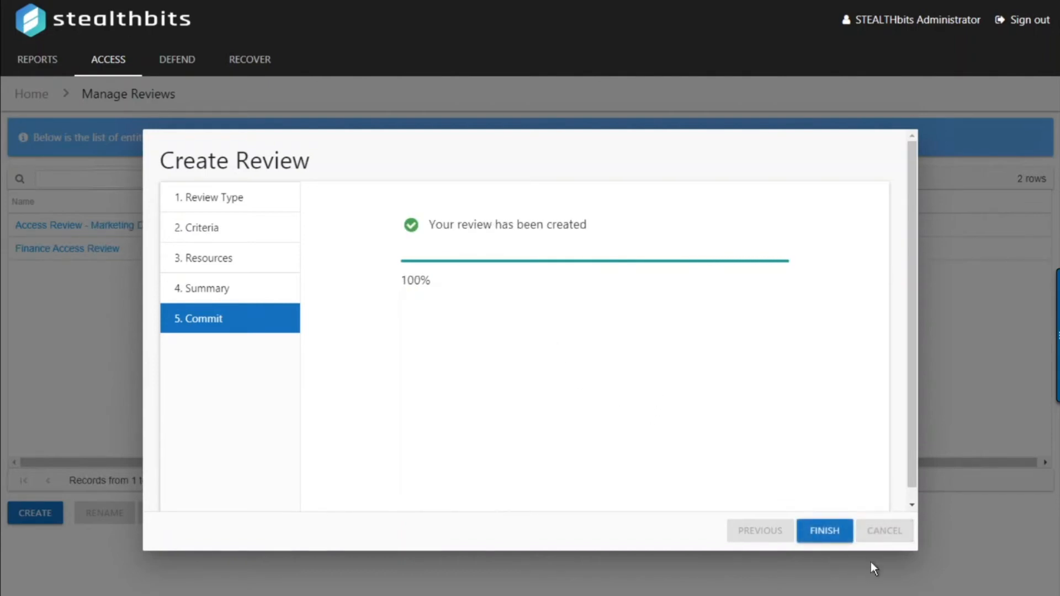
click(835, 536)
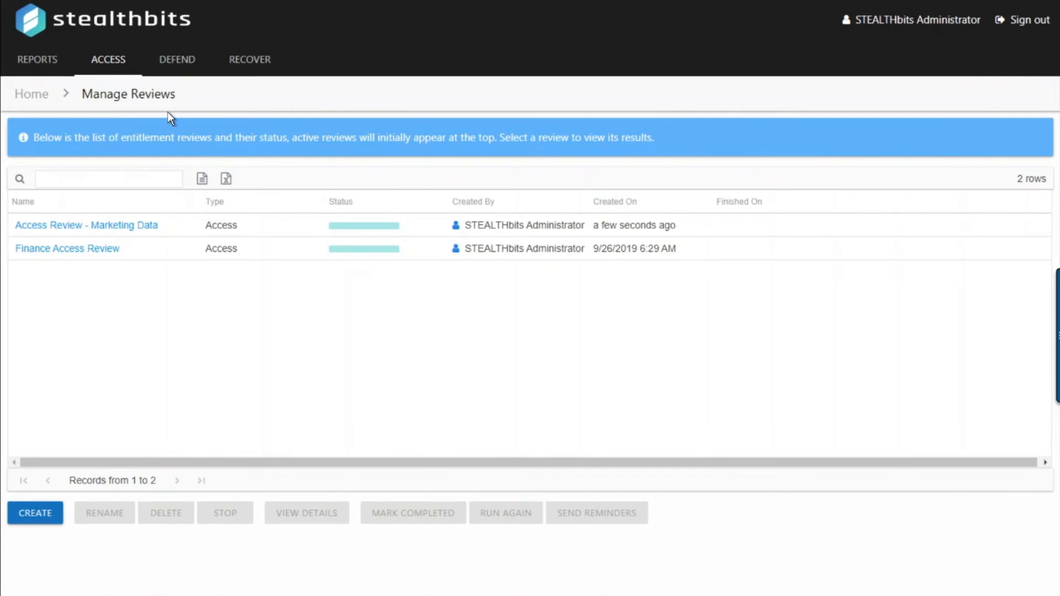
click(1019, 34)
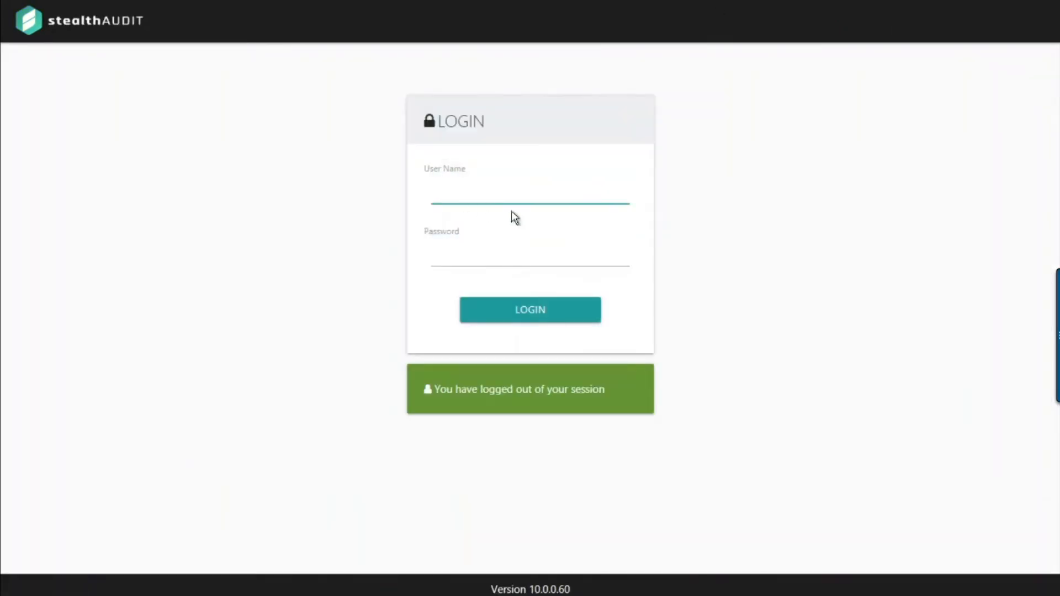
Log back in with the owner's user name and password
key(Tab)
text(*********)
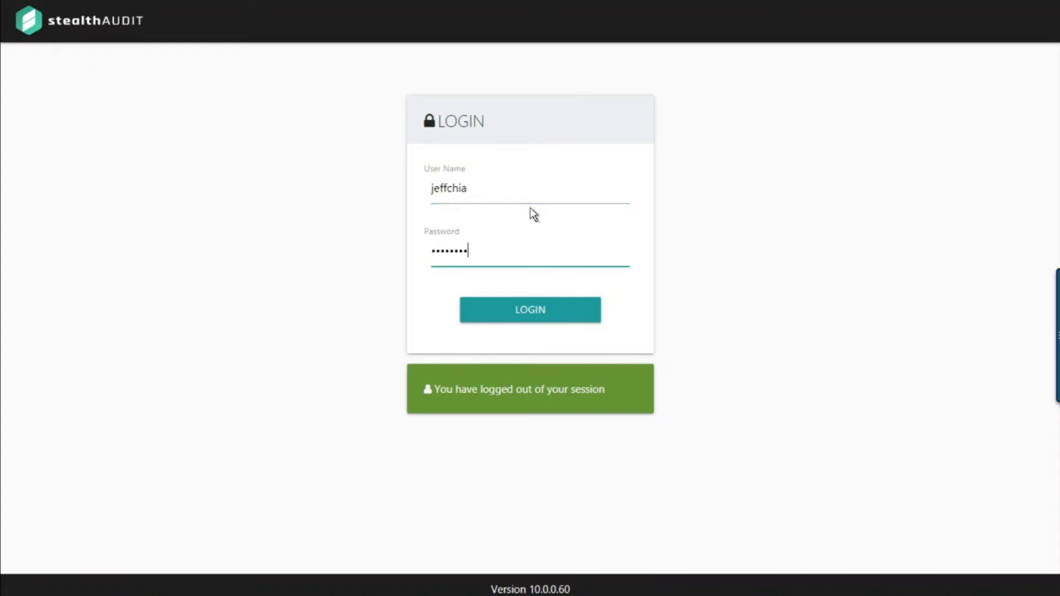
key(Return)
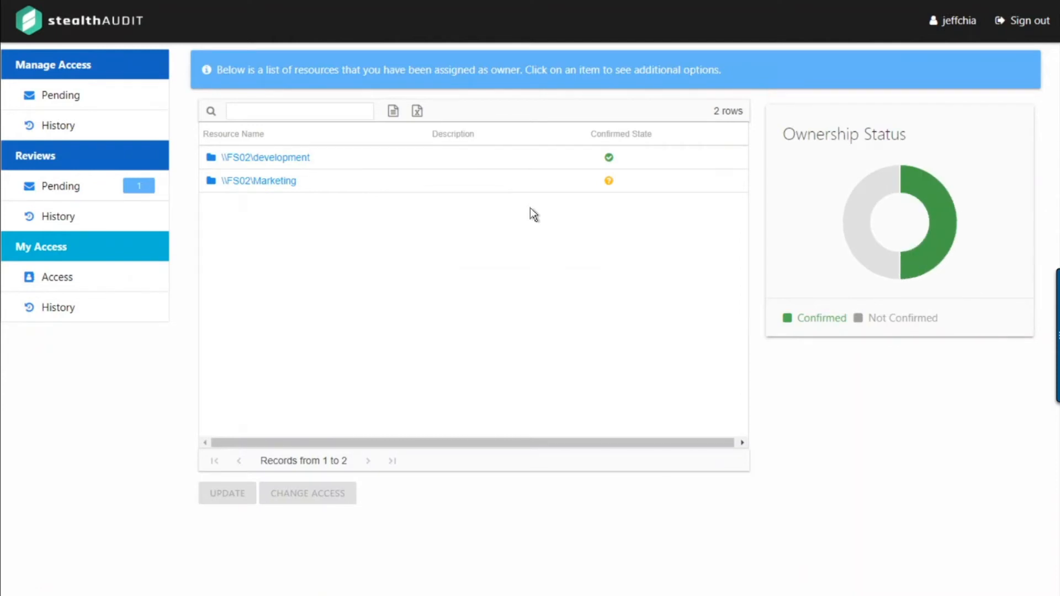
Start a change-access request for the \\FS02\Marketing resource
click(321, 184)
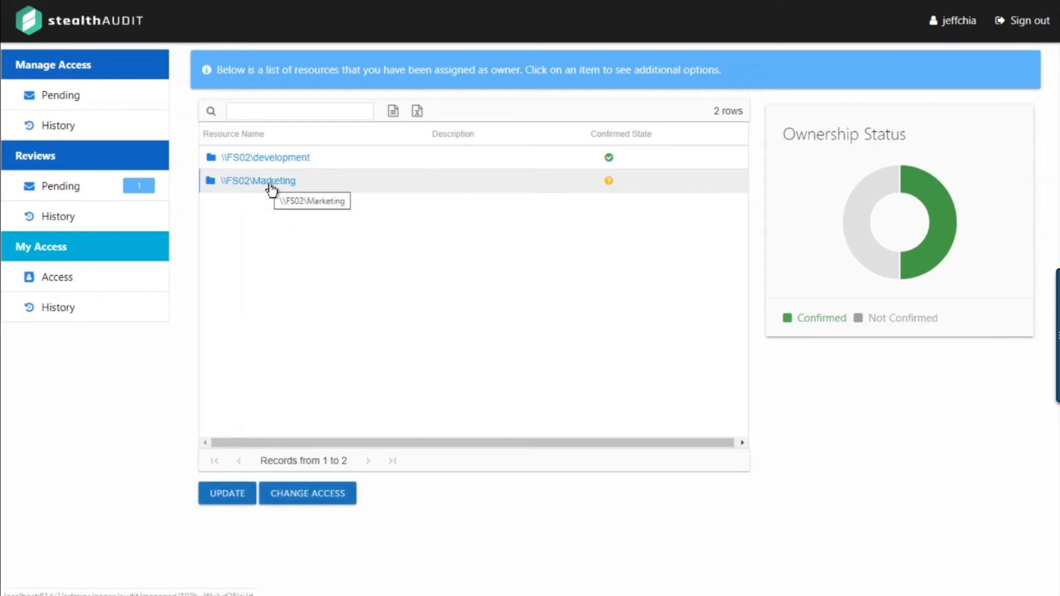
click(328, 498)
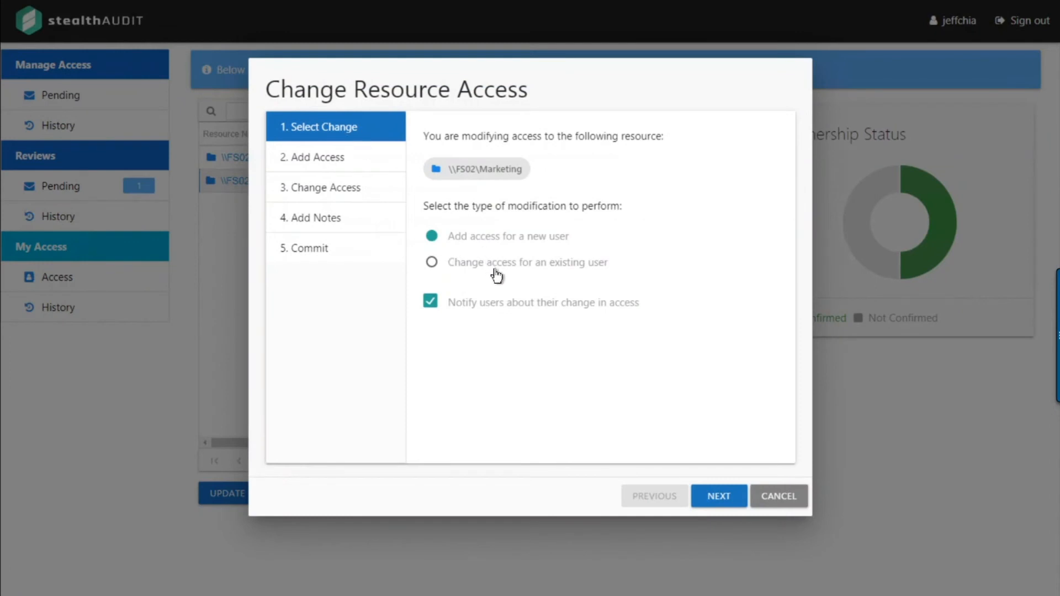
Add the first matching user from a name search with Modify access
click(718, 499)
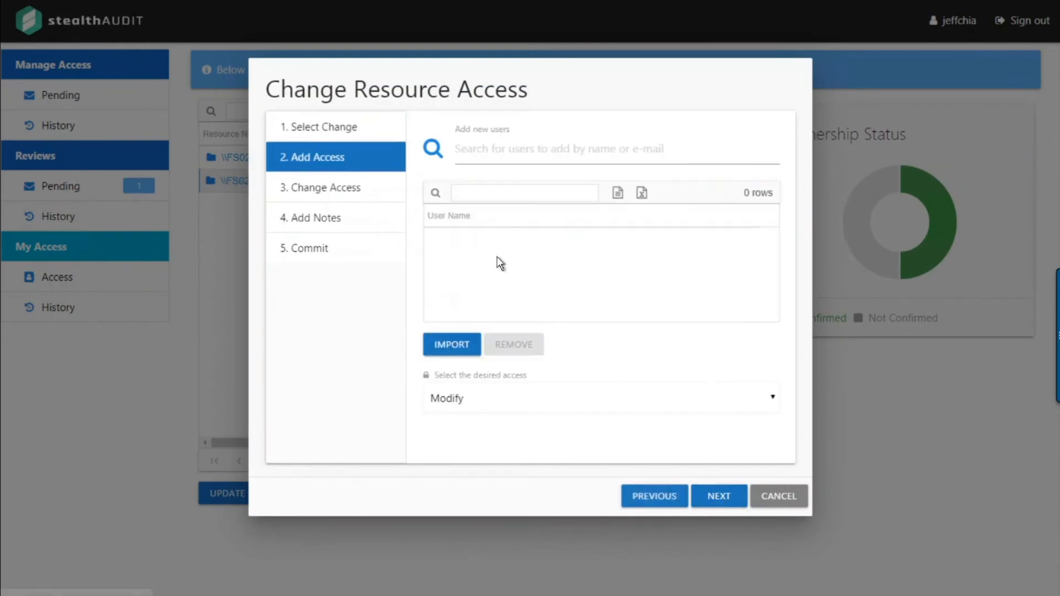
click(511, 143)
text(bob)
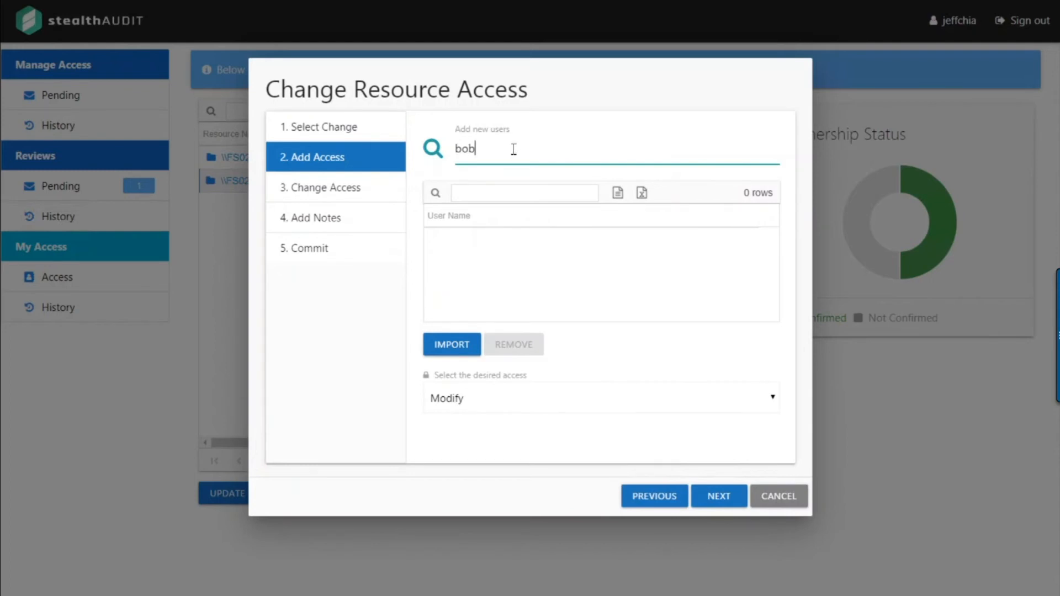
click(546, 190)
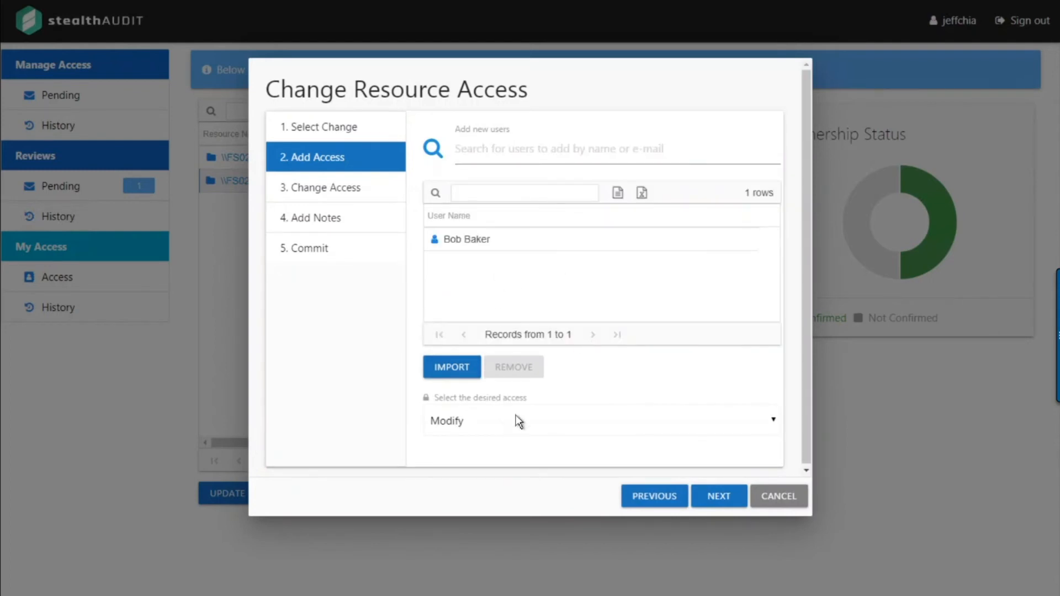
click(720, 506)
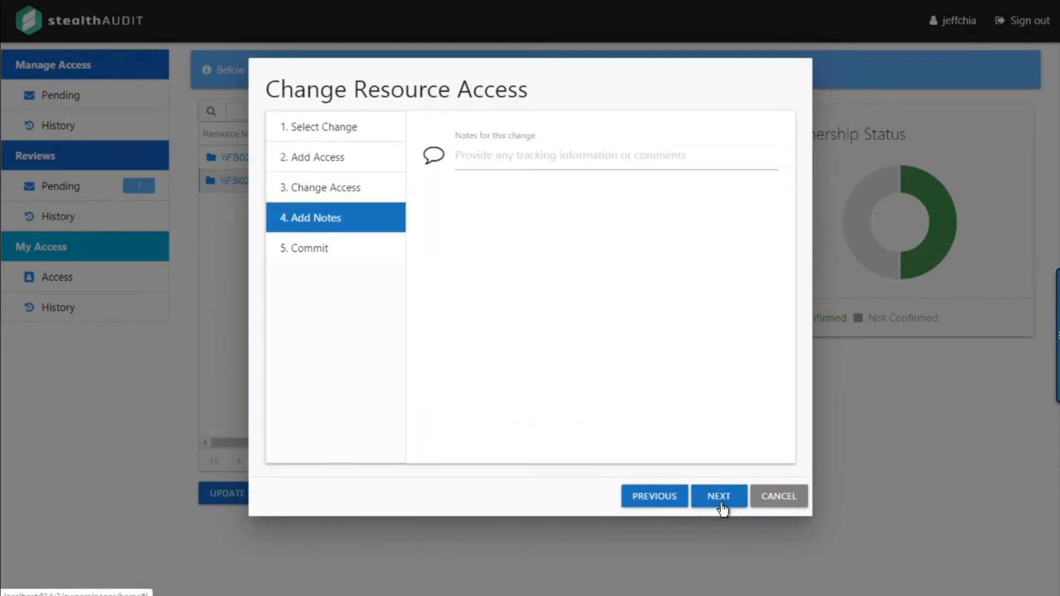
Note that the user needs to update marketing documents, then commit the change
click(522, 157)
text(Bob)
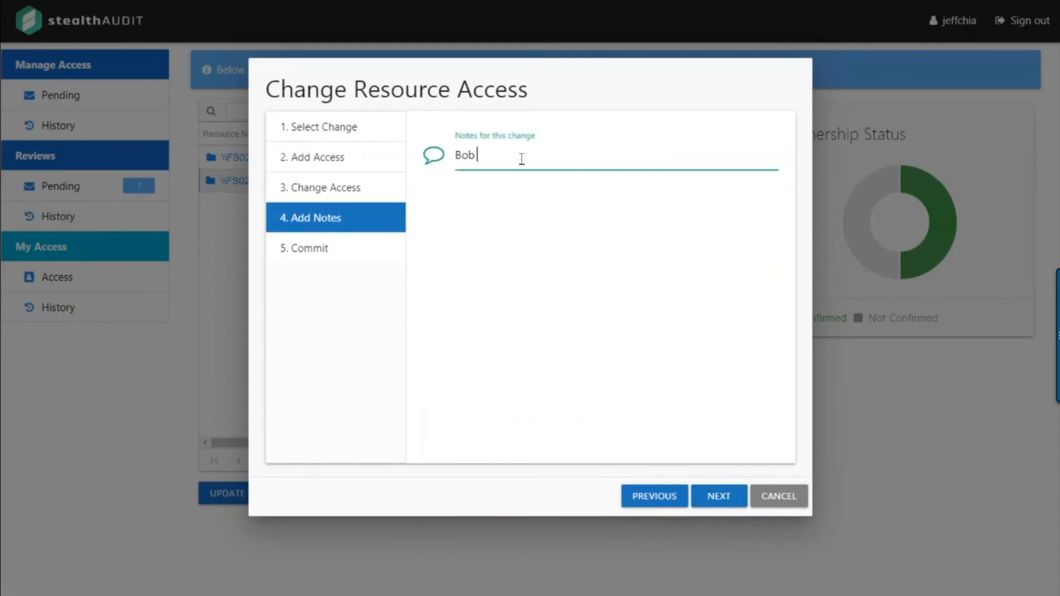
text( needs to update marketin)
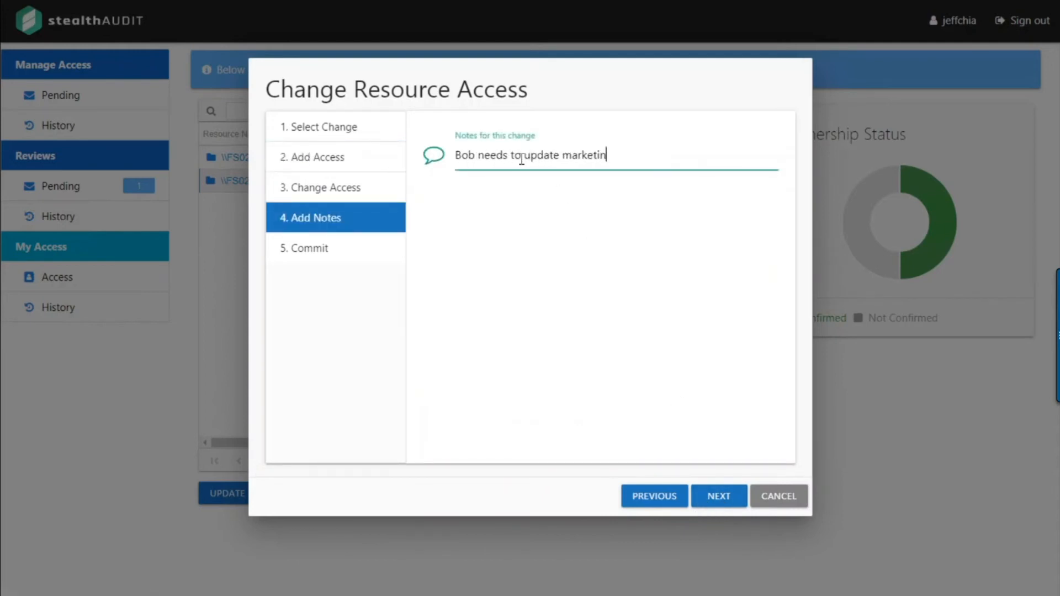
text(g documents)
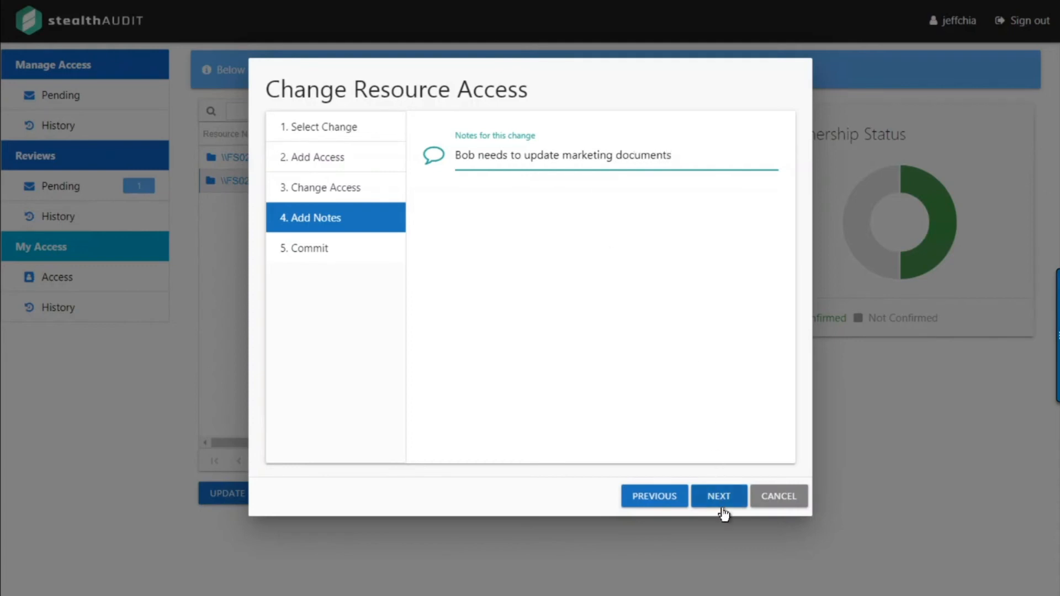
click(719, 497)
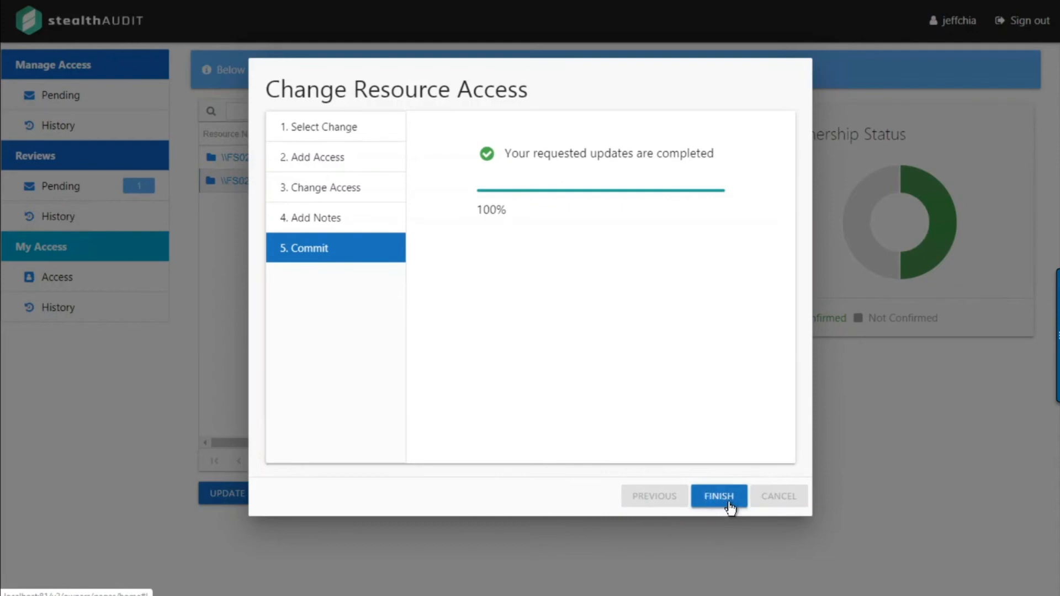
click(729, 506)
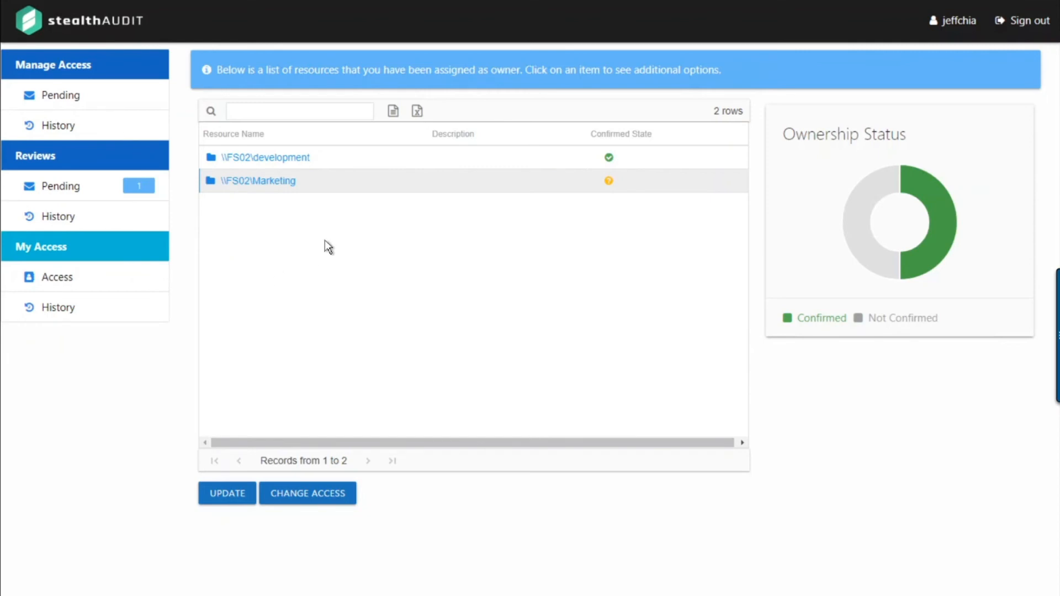
Begin the pending \\FS02\Marketing access review from the Pending Reviews list
click(59, 193)
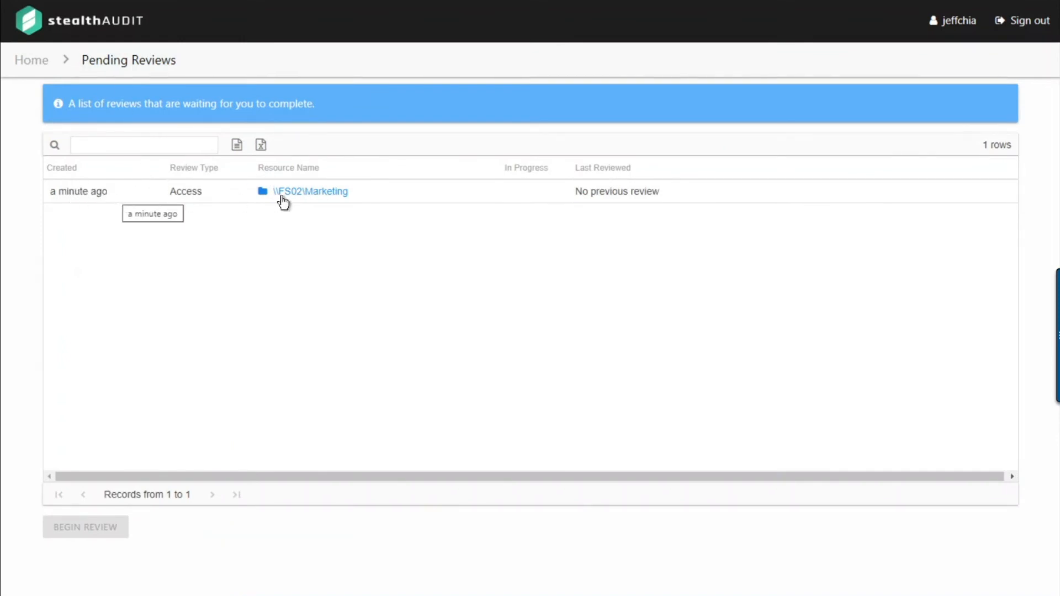
click(397, 198)
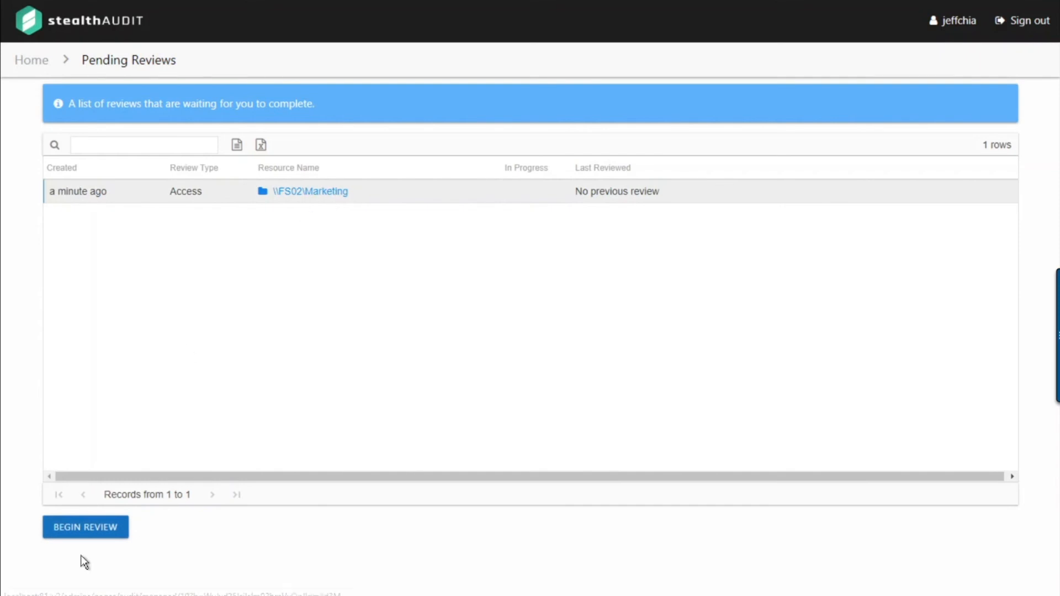
click(85, 528)
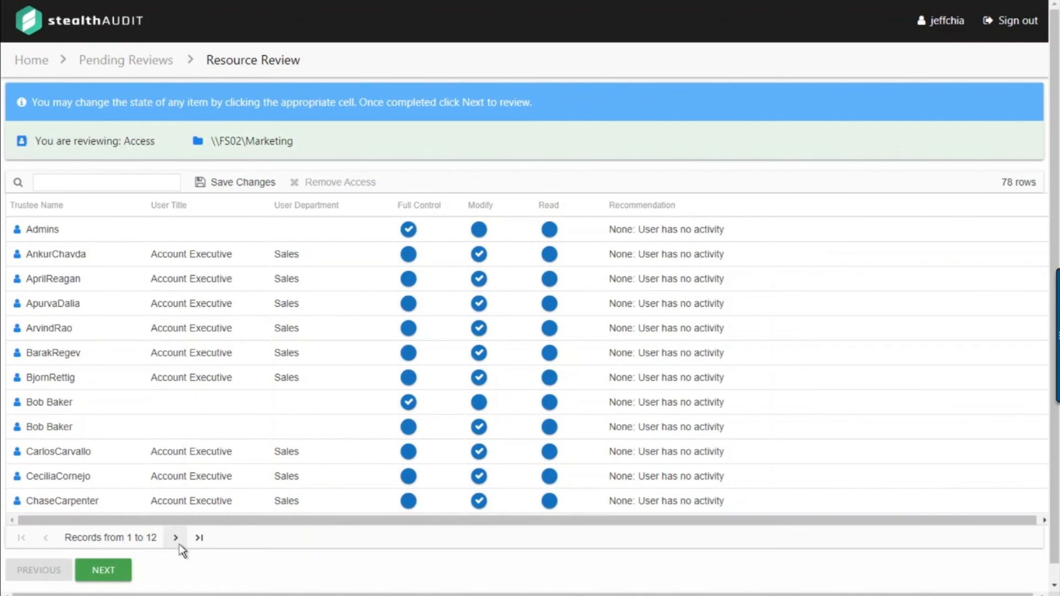
Remove Modify access for five, then seven more, inactive account executives across two pages
click(342, 271)
shift+click(304, 389)
click(325, 188)
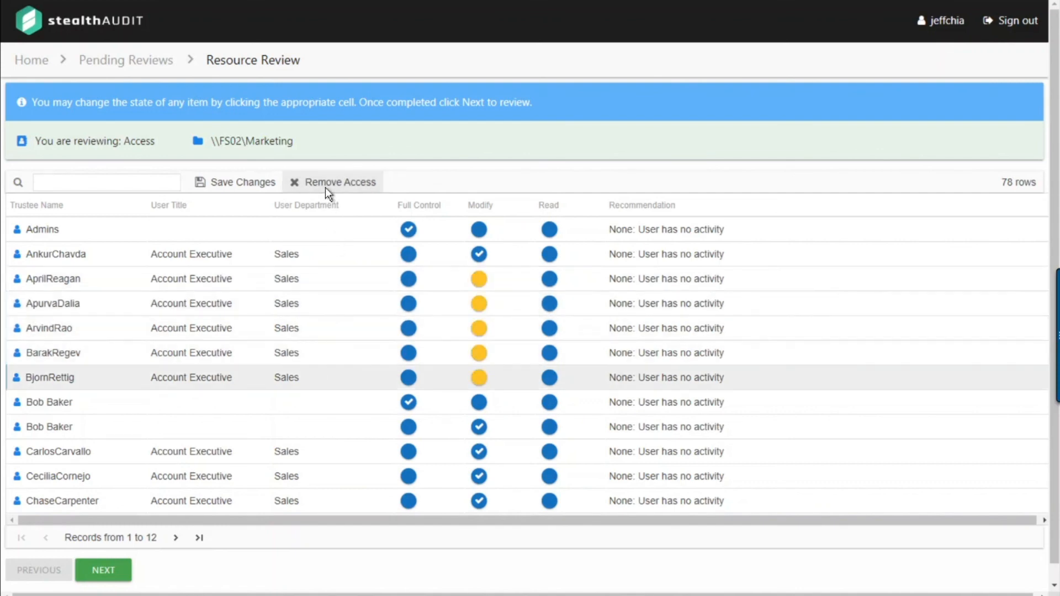
click(175, 538)
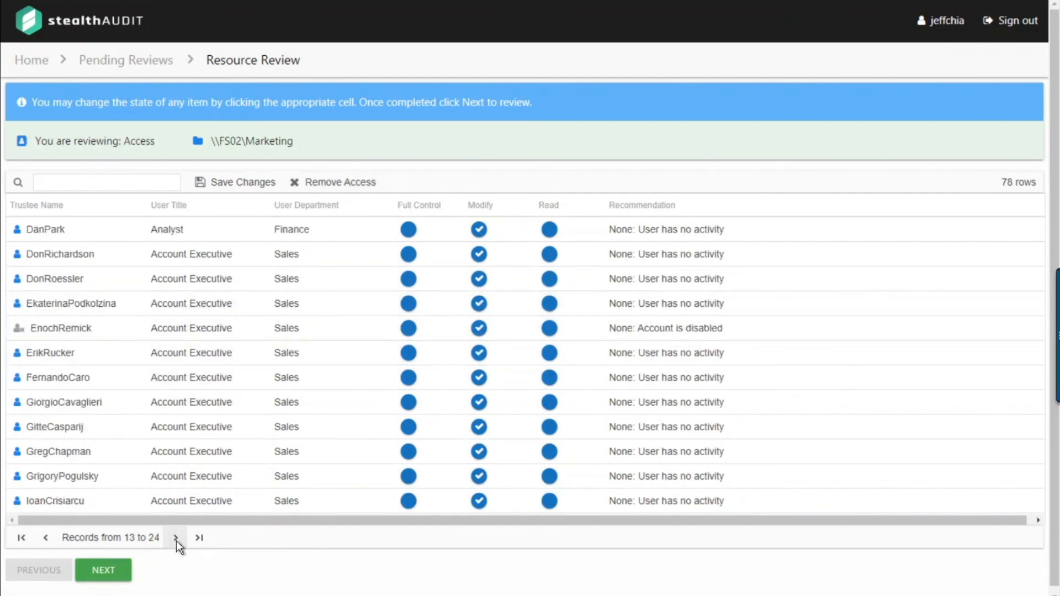
shift+click(336, 451)
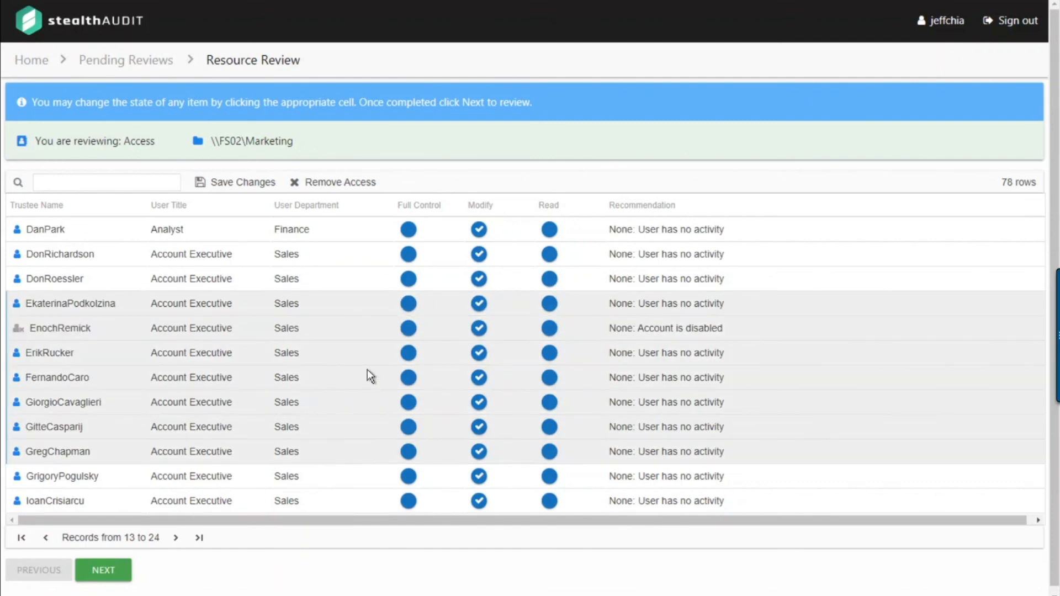
click(334, 182)
click(658, 211)
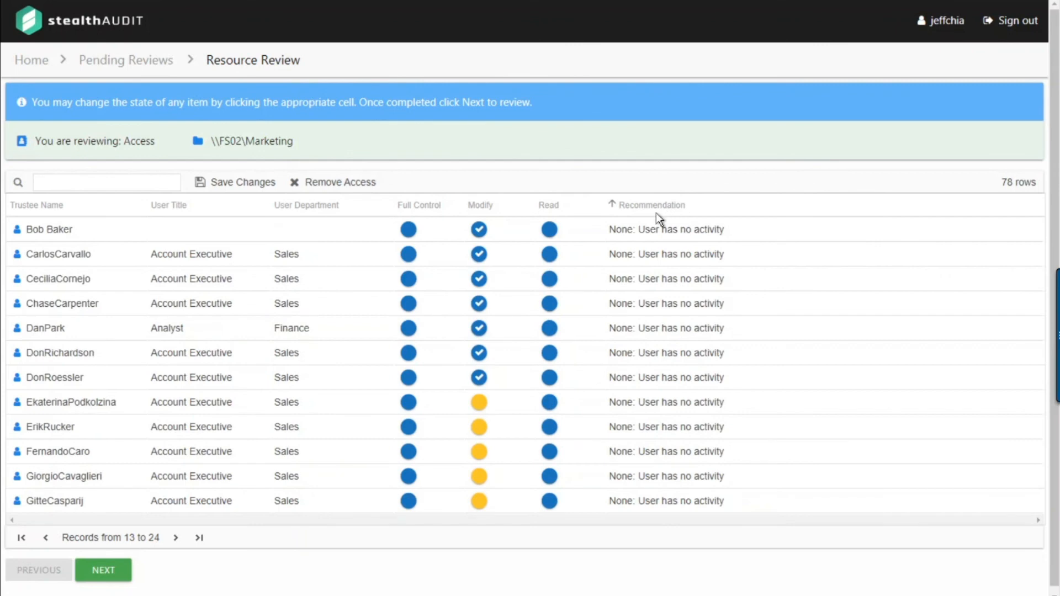
click(109, 577)
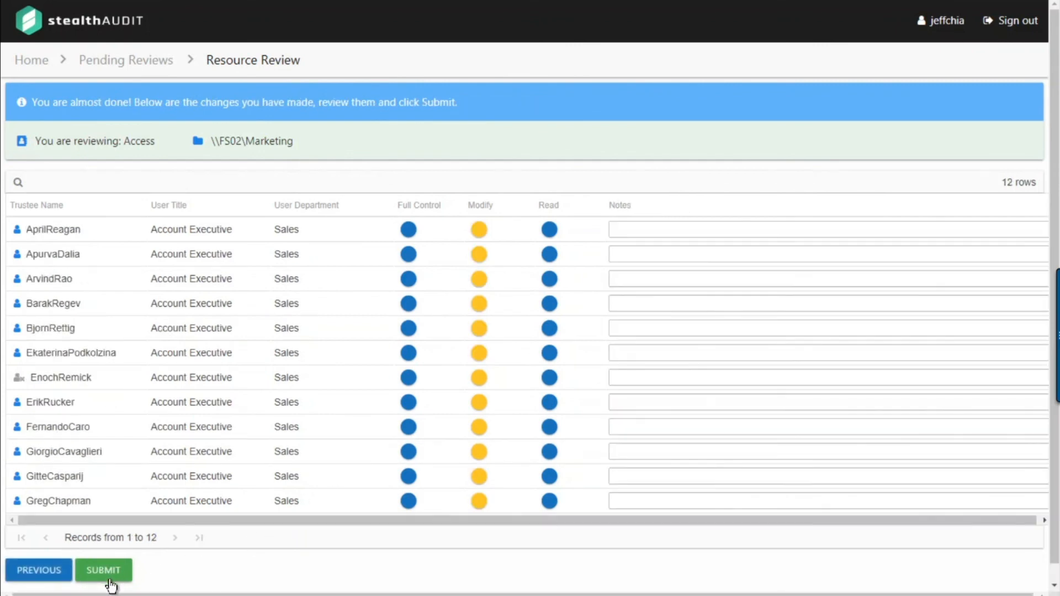
Note 'No activity so removing' for the first removed user, submit the review, and return Home
click(675, 227)
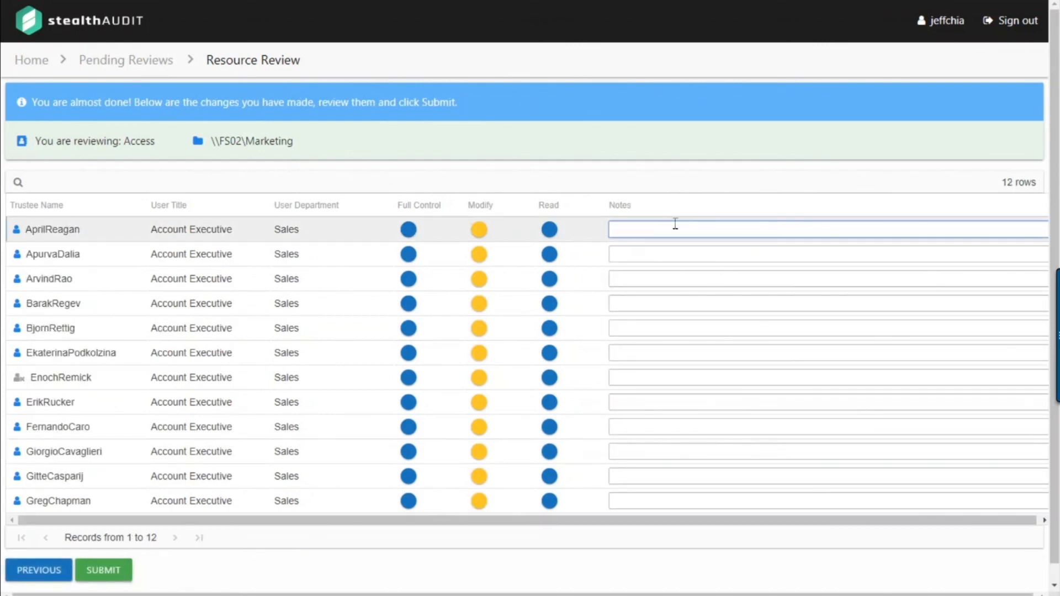
text(No activity so removing)
click(105, 573)
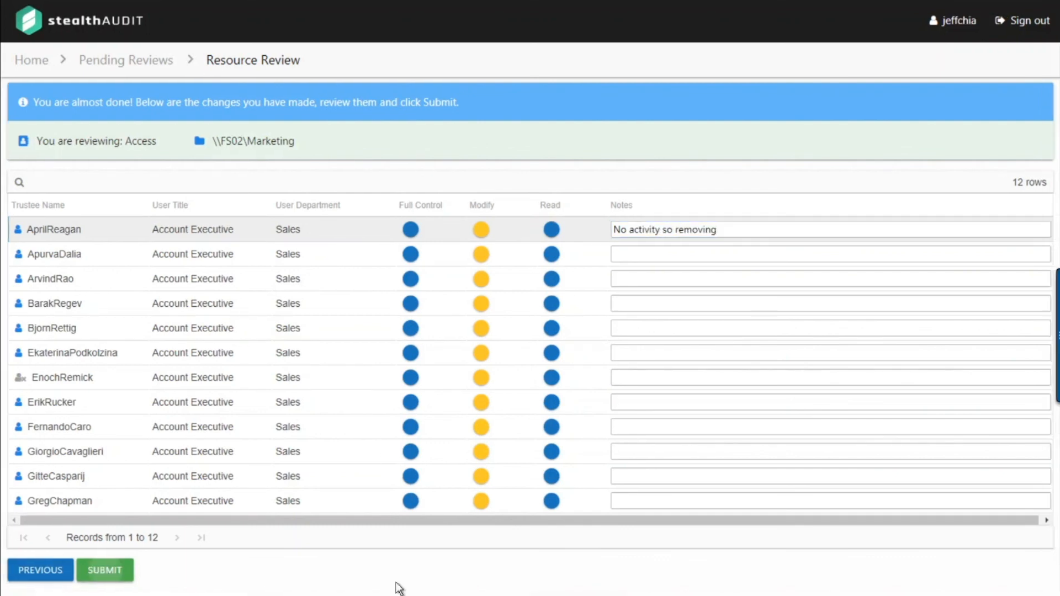
click(669, 195)
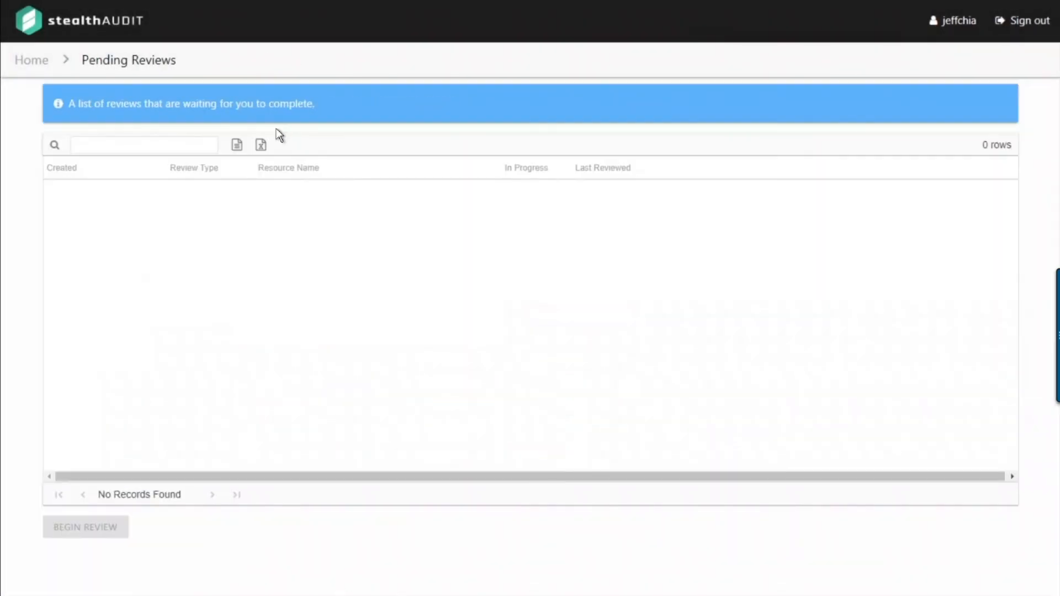
click(30, 64)
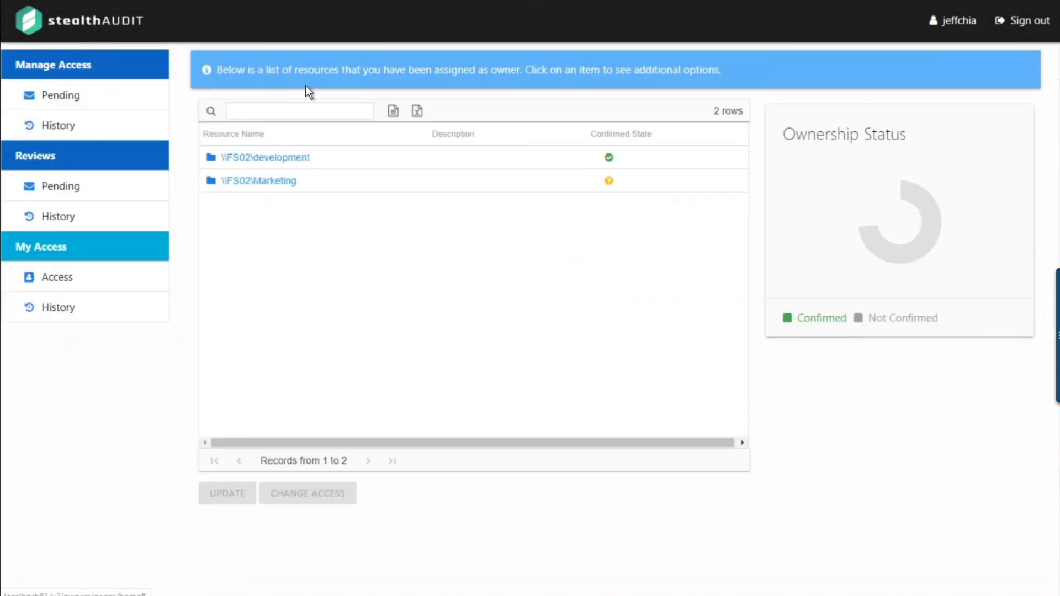